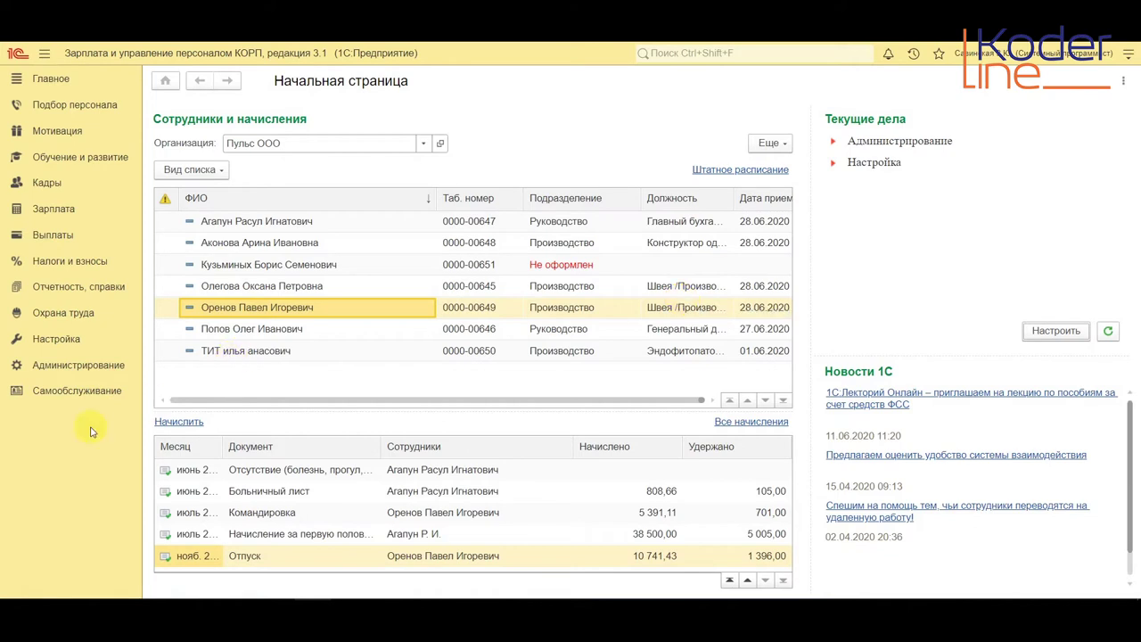
Check the Отпуска options, including study leave, in the payroll accrual and deduction composition settings, and apply them.
{"action": "left_click", "coordinate": [54, 339]}
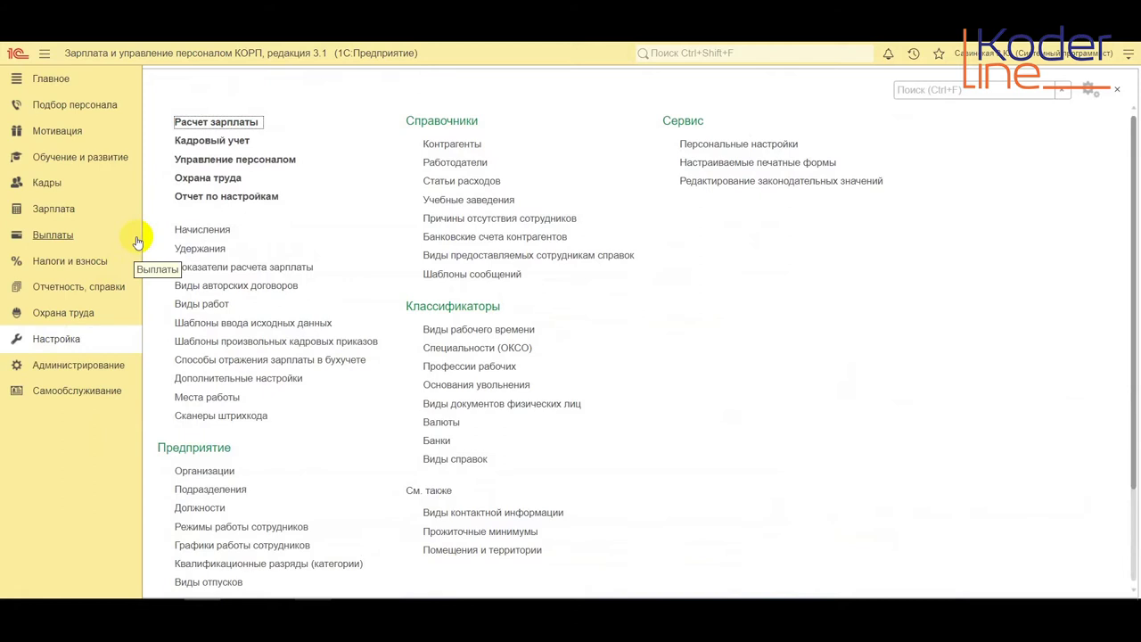
{"action": "left_click", "coordinate": [219, 123]}
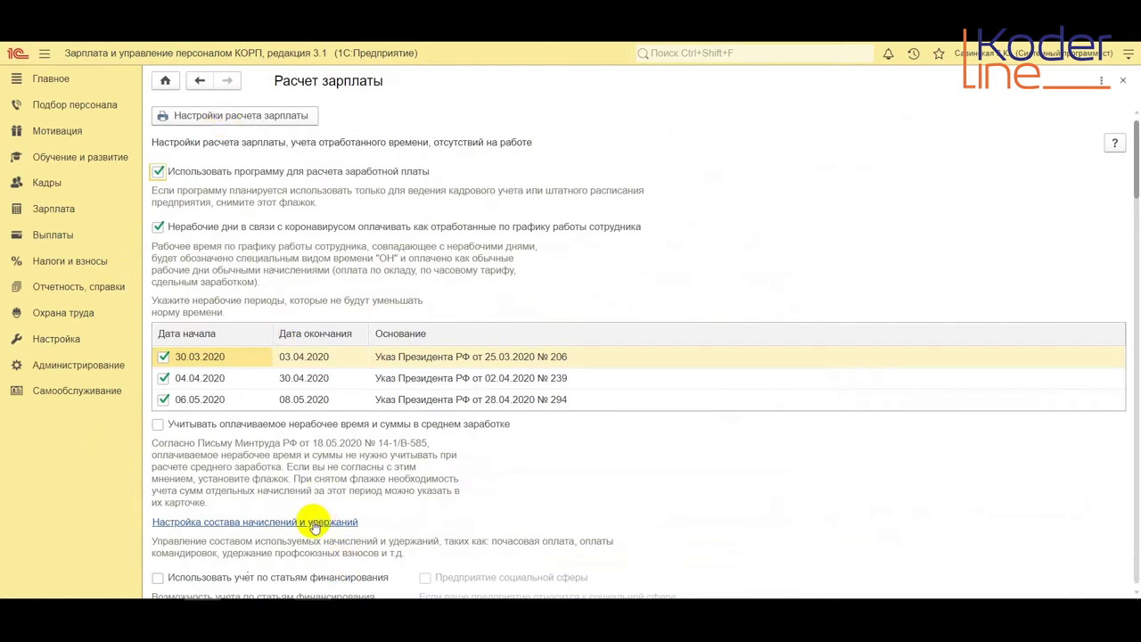
{"action": "left_click", "coordinate": [314, 523]}
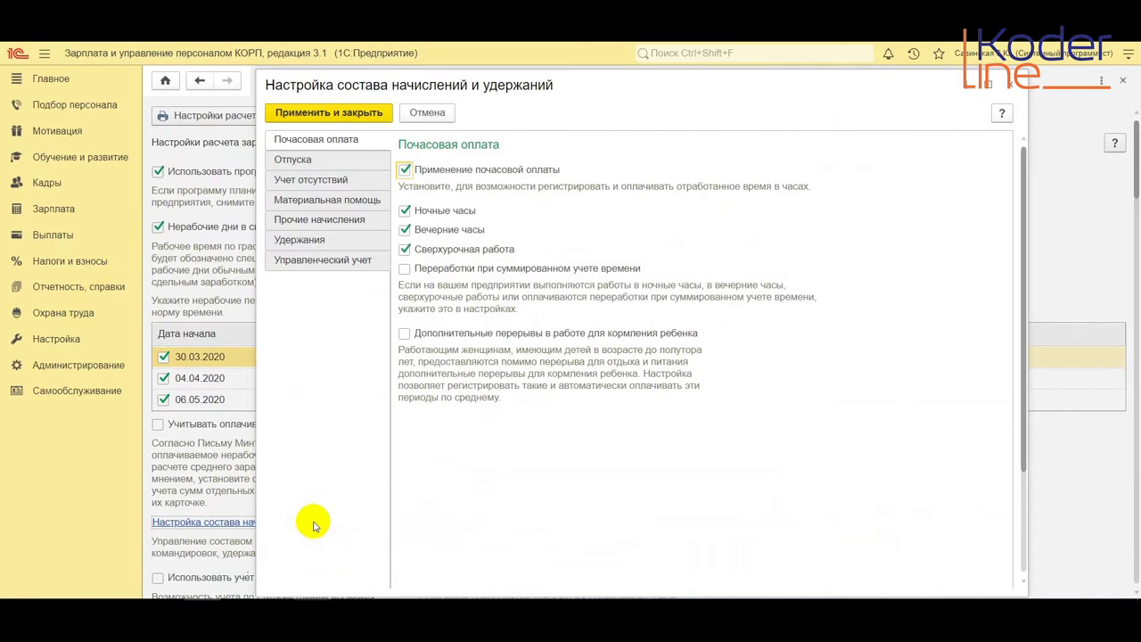
{"action": "left_click", "coordinate": [295, 162]}
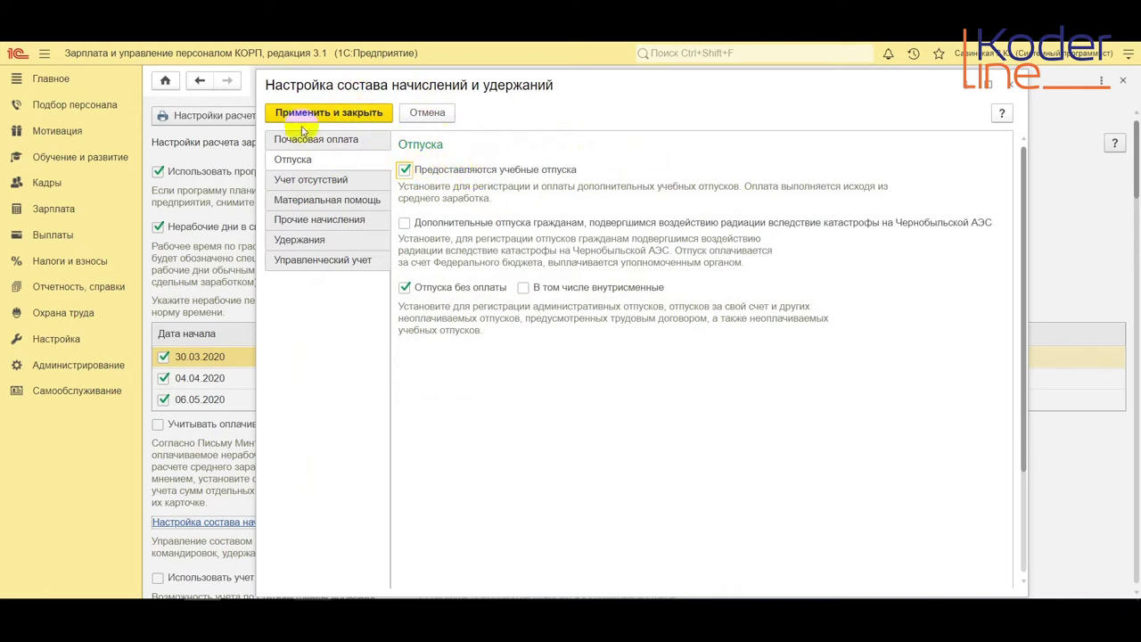
{"action": "left_click", "coordinate": [323, 116]}
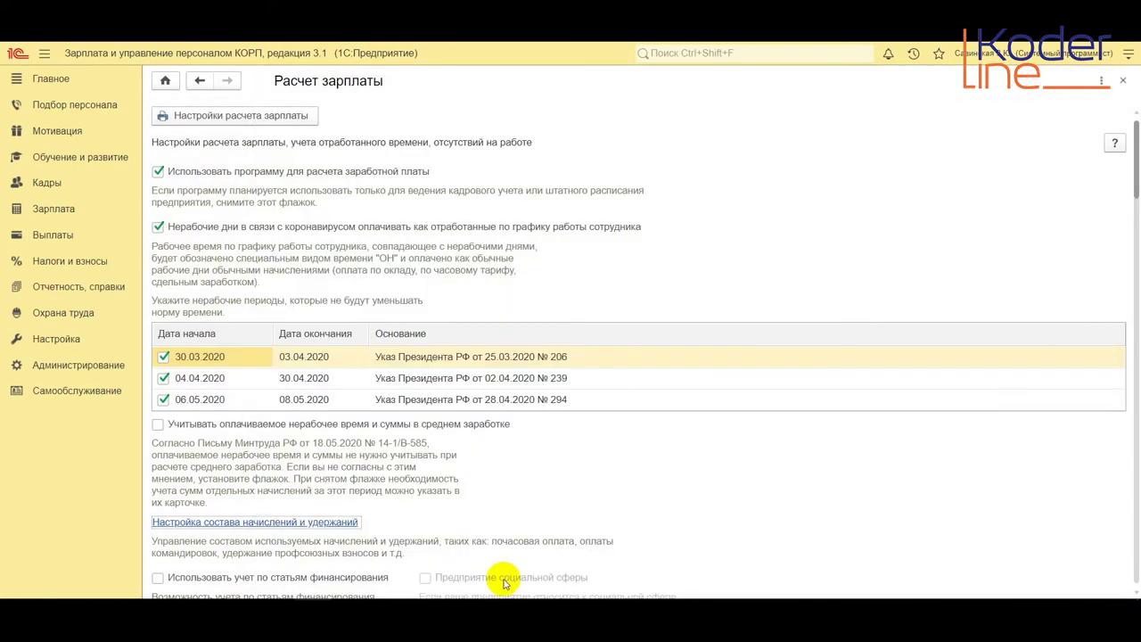
Review the leave types in the Виды отпусков directory, including Дополнительный учебный отпуск без оплаты.
{"action": "left_click", "coordinate": [59, 340]}
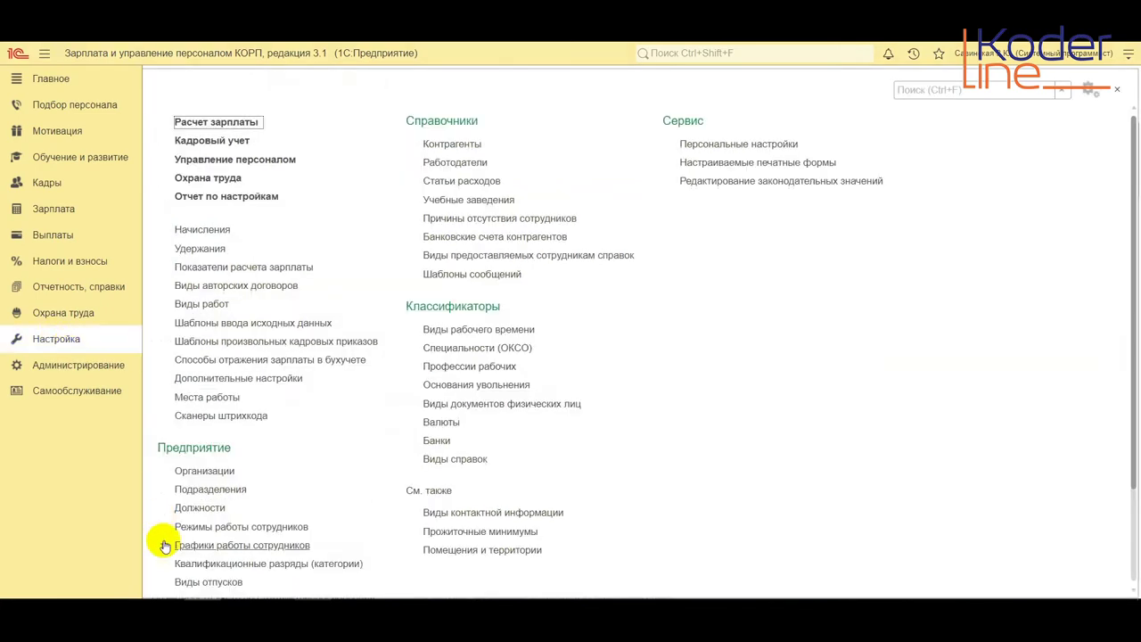
{"action": "left_click", "coordinate": [201, 583]}
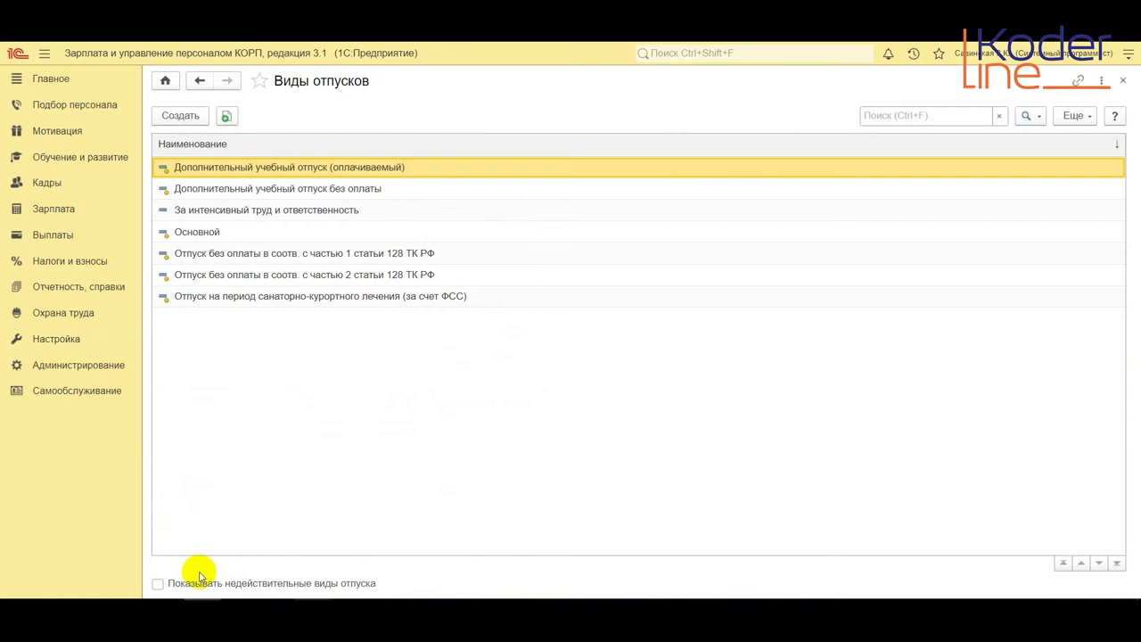
{"action": "left_click", "coordinate": [344, 189]}
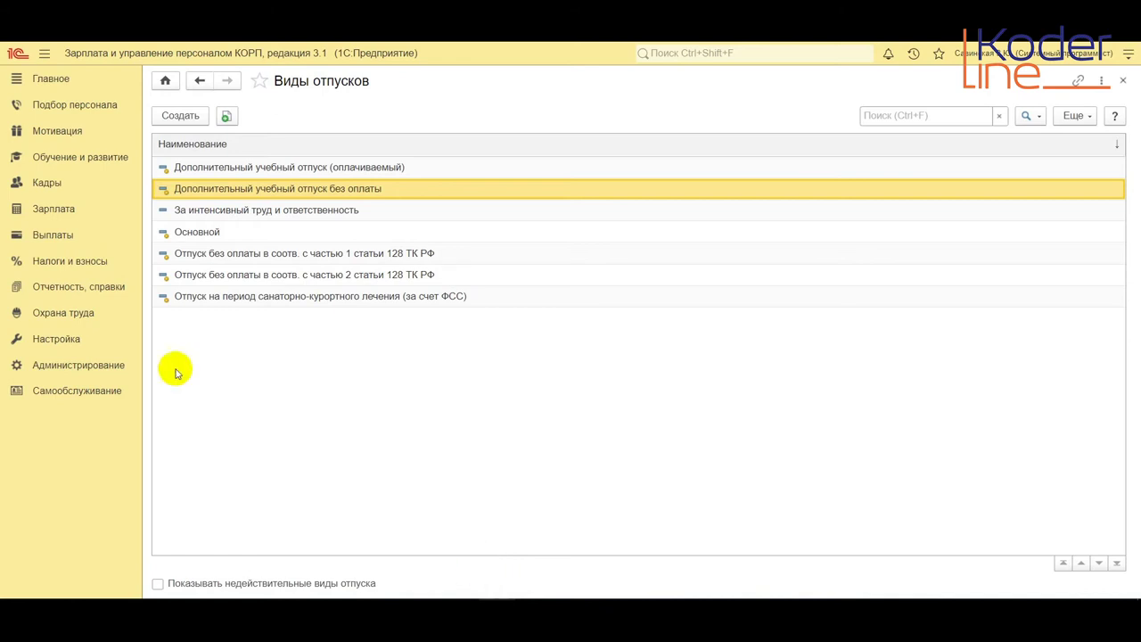
Create a new Отпуск document in the payroll leave list.
{"action": "left_click", "coordinate": [55, 210]}
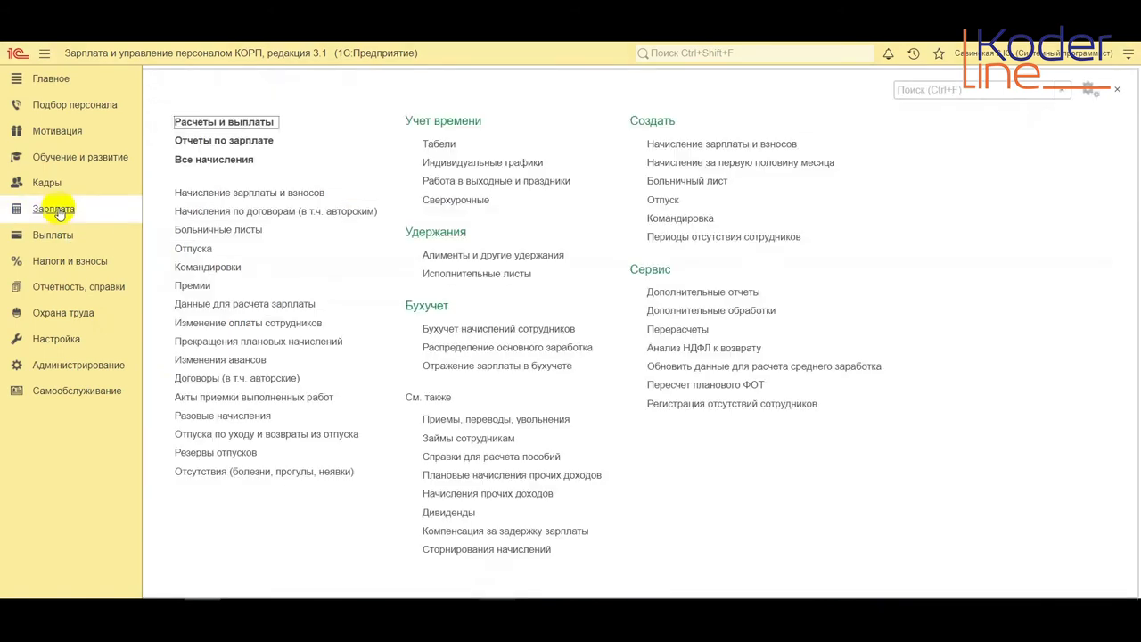
{"action": "left_click", "coordinate": [192, 248]}
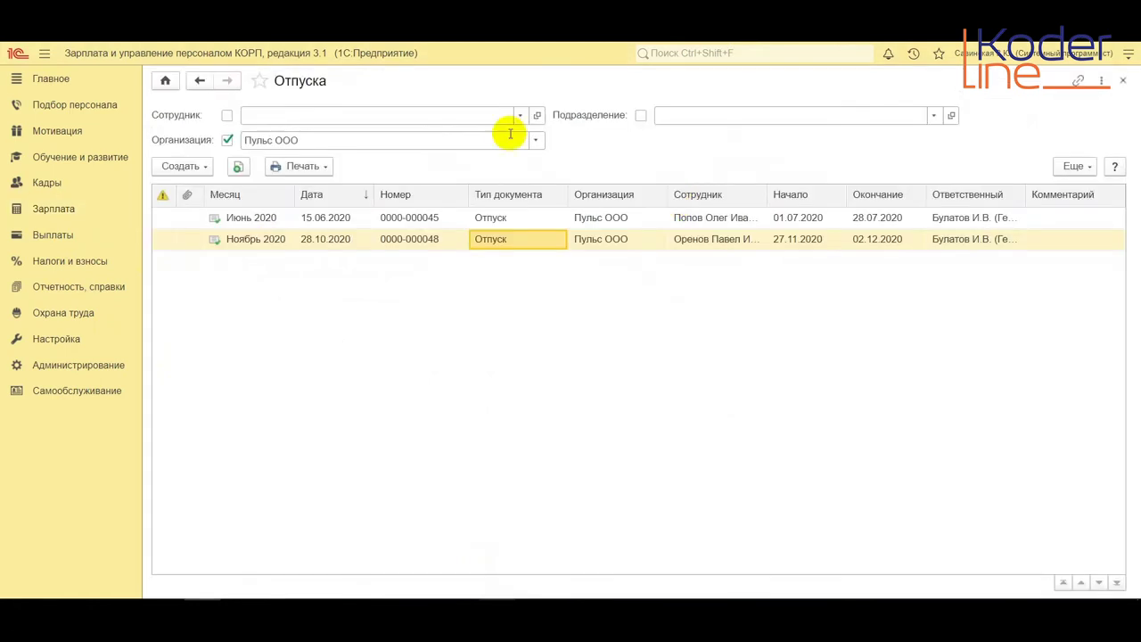
{"action": "left_click", "coordinate": [196, 169]}
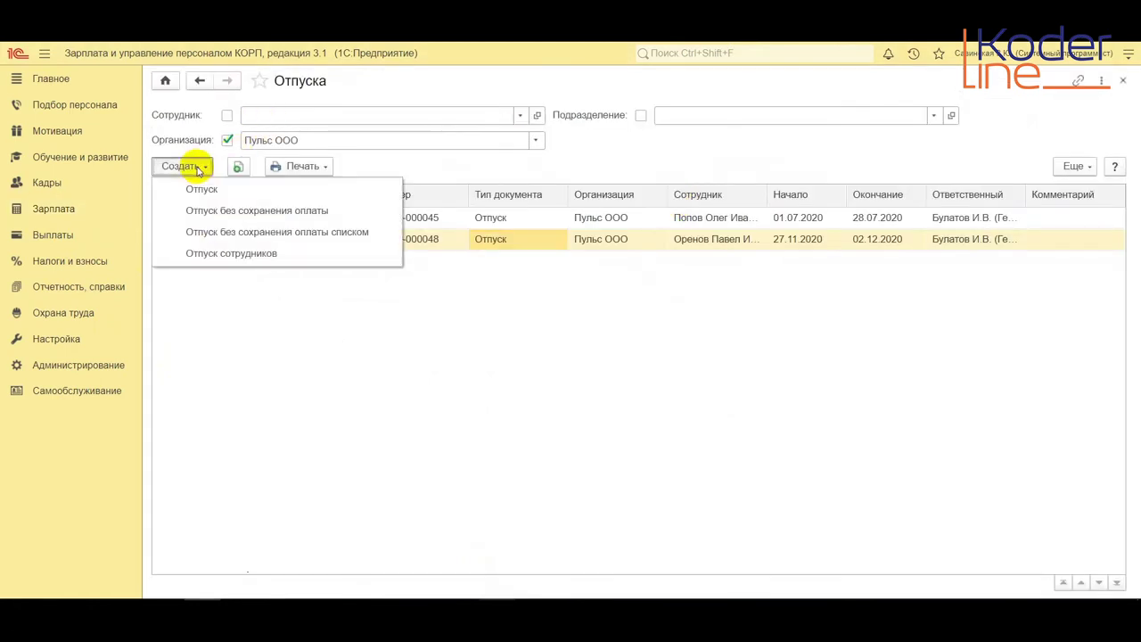
{"action": "left_click", "coordinate": [205, 192]}
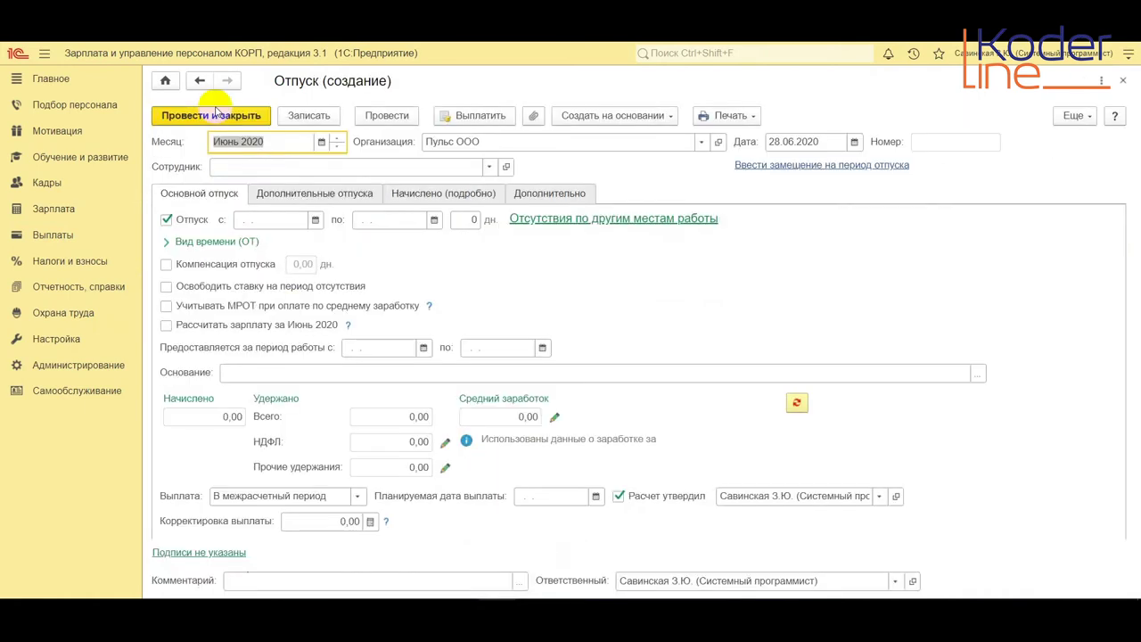
Choose the clothing designer (Конструктор одежды) from the full employee list as the leave document's employee.
{"action": "left_click", "coordinate": [316, 168]}
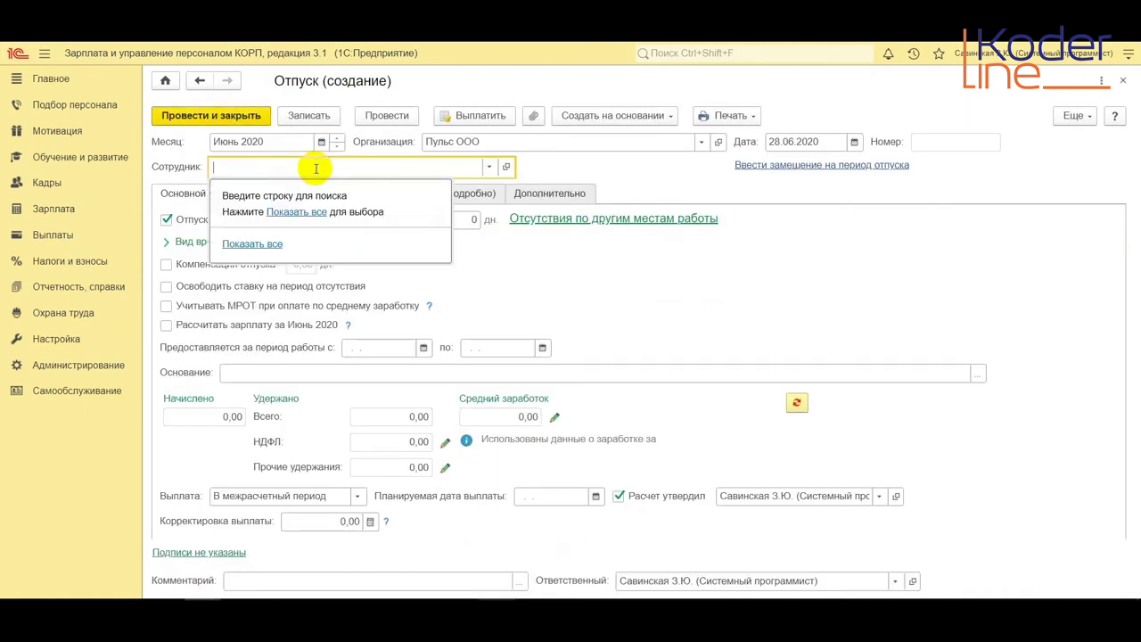
{"action": "left_click", "coordinate": [268, 245]}
{"action": "left_click", "coordinate": [389, 249]}
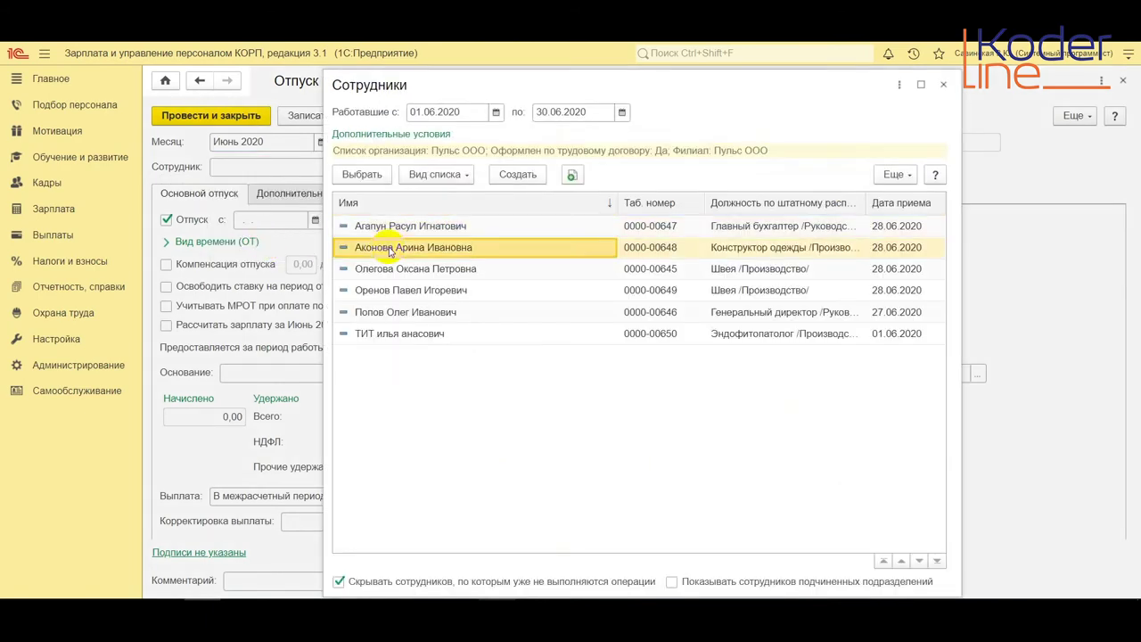
{"action": "double_click", "coordinate": [403, 254]}
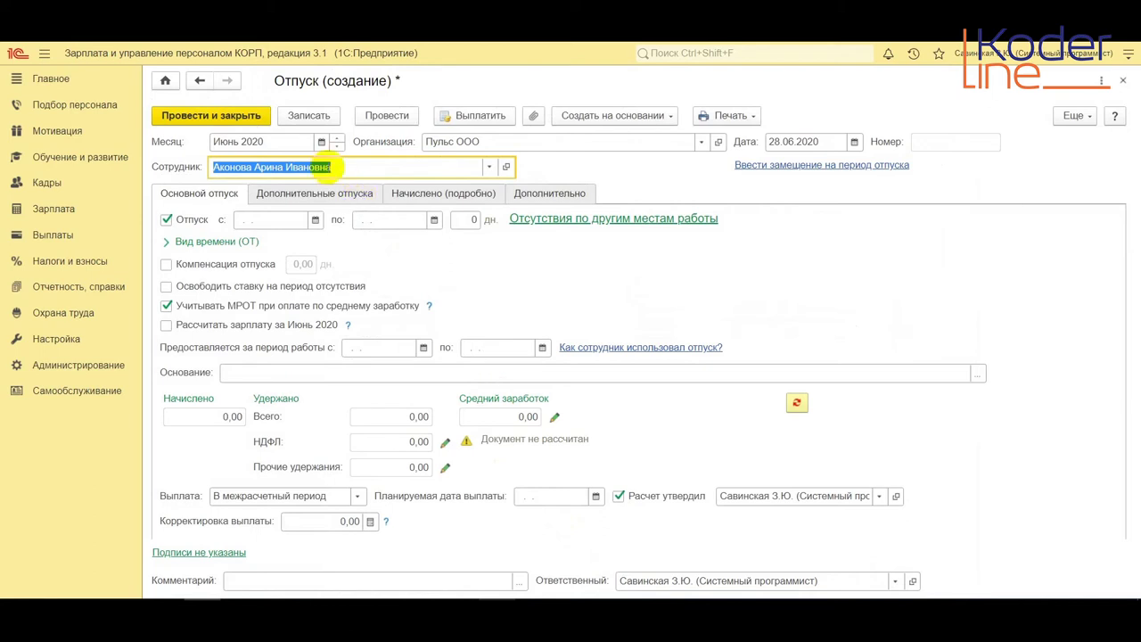
Enable additional leave in the document and add a row with the type Дополнительный учебный отпуск (оплачиваемый).
{"action": "left_click", "coordinate": [321, 198]}
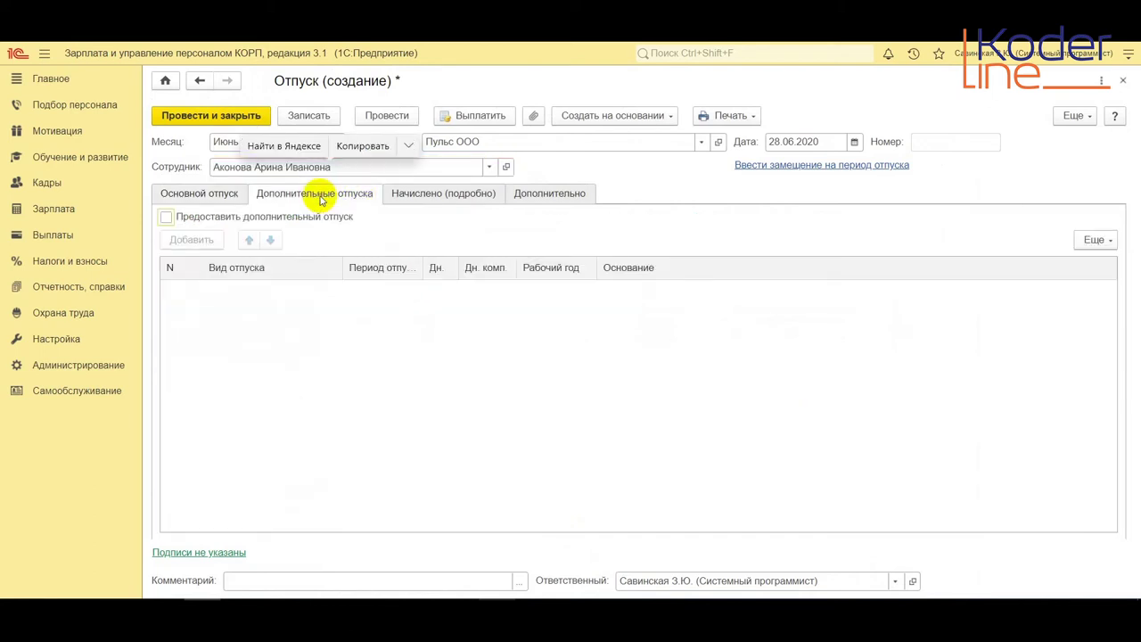
{"action": "left_click", "coordinate": [166, 219]}
{"action": "left_click", "coordinate": [167, 217]}
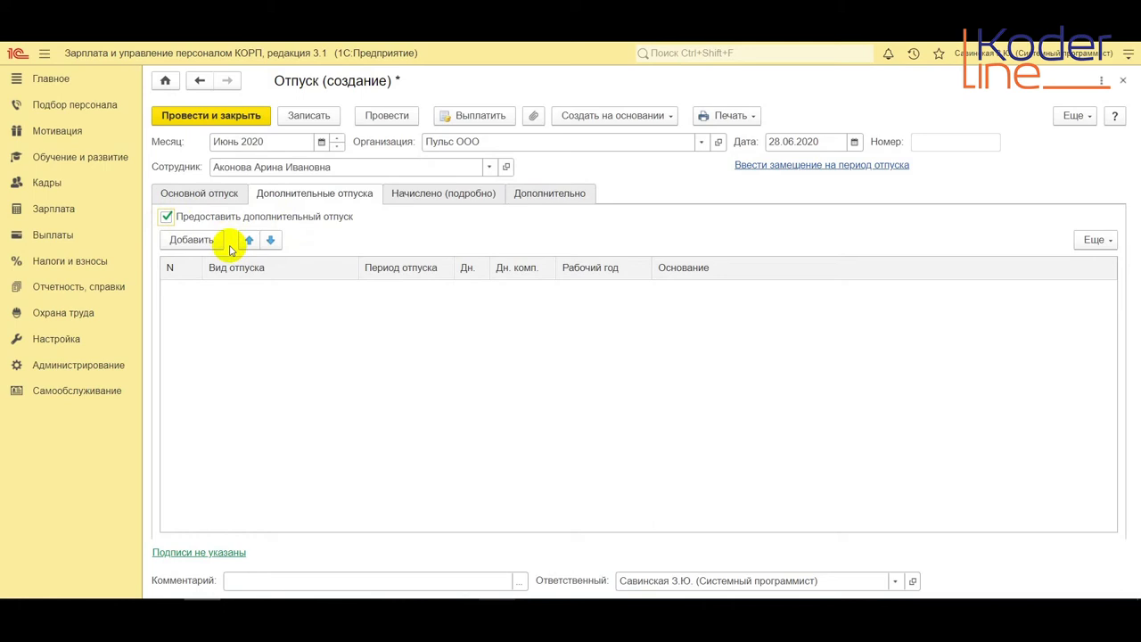
{"action": "left_click", "coordinate": [209, 243]}
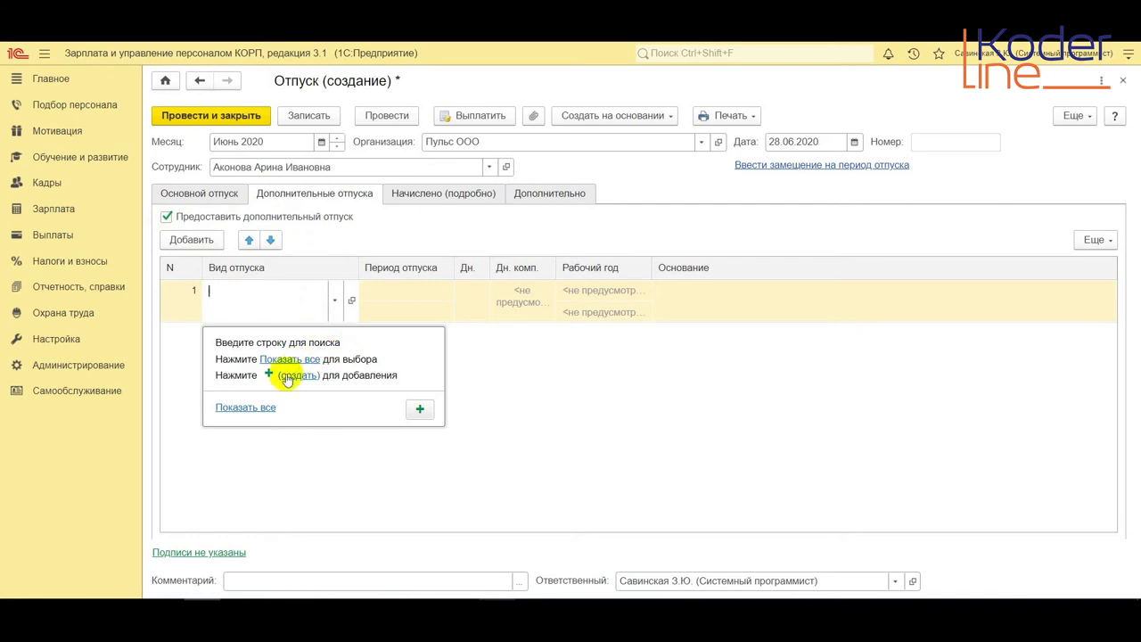
{"action": "left_click", "coordinate": [245, 408]}
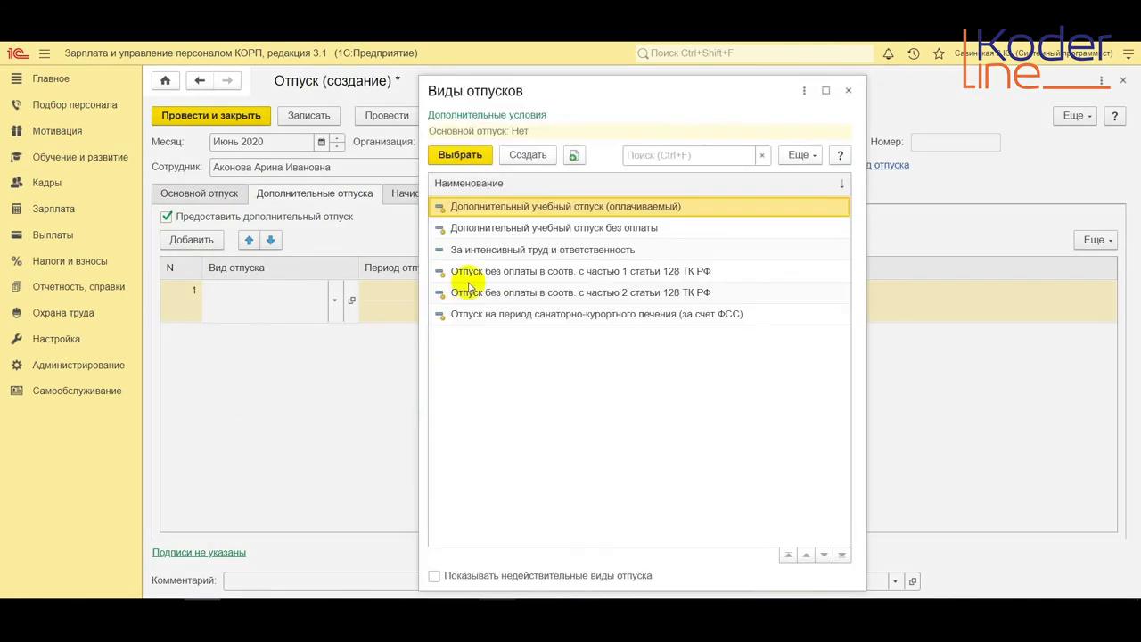
{"action": "left_click", "coordinate": [547, 209]}
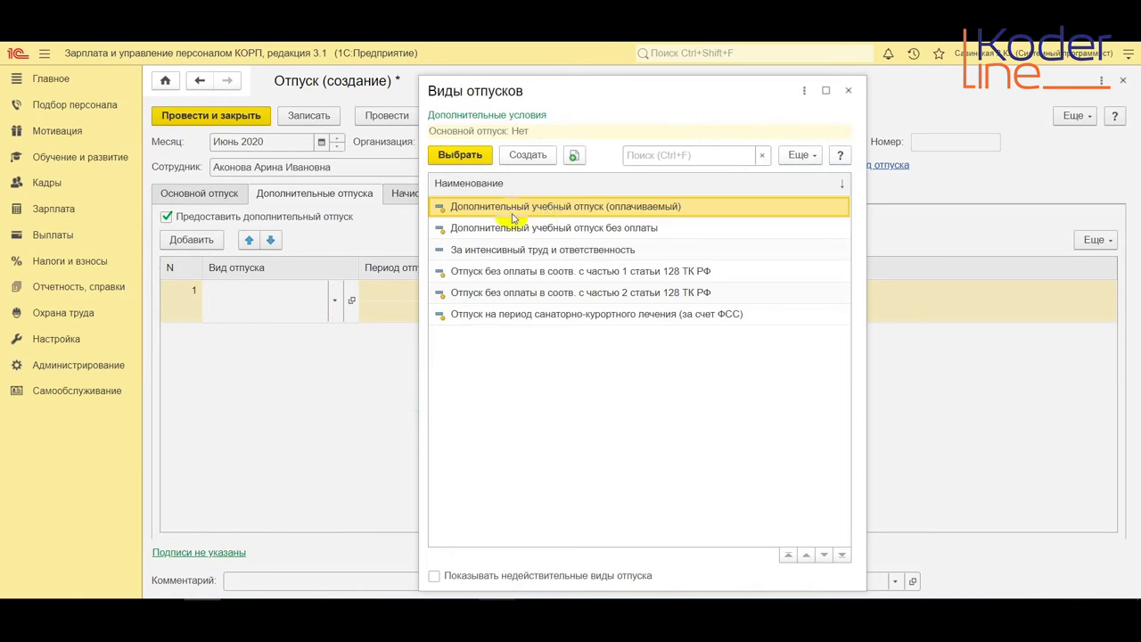
{"action": "double_click", "coordinate": [513, 217]}
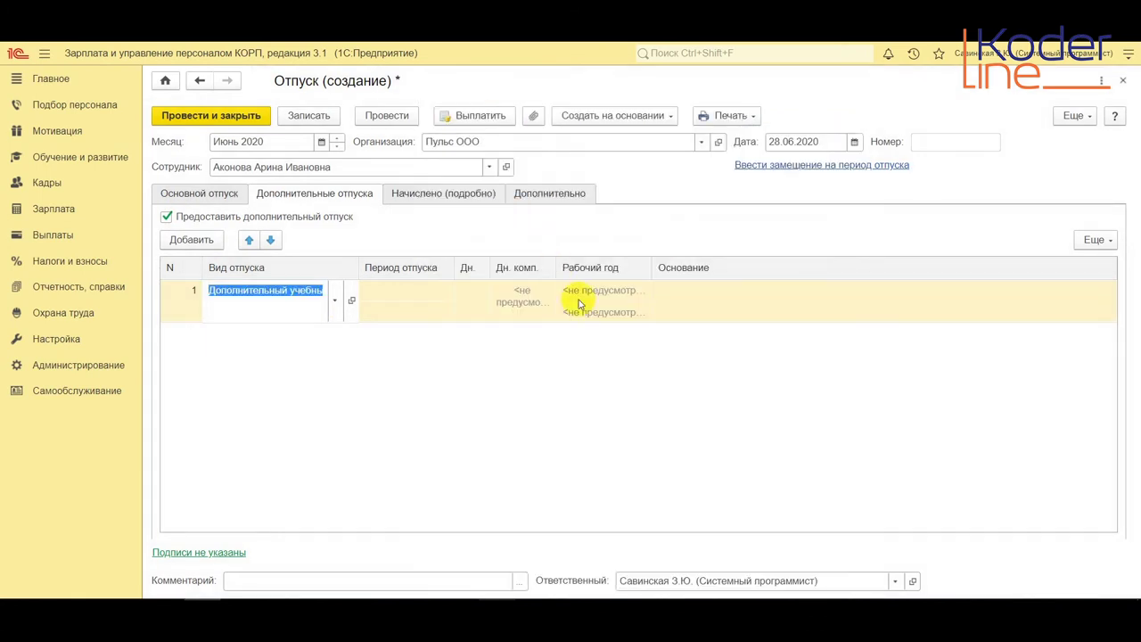
Set the study leave period from 01.06.2020 to 12.06.2020 and return to the main leave details.
{"action": "left_click", "coordinate": [416, 298]}
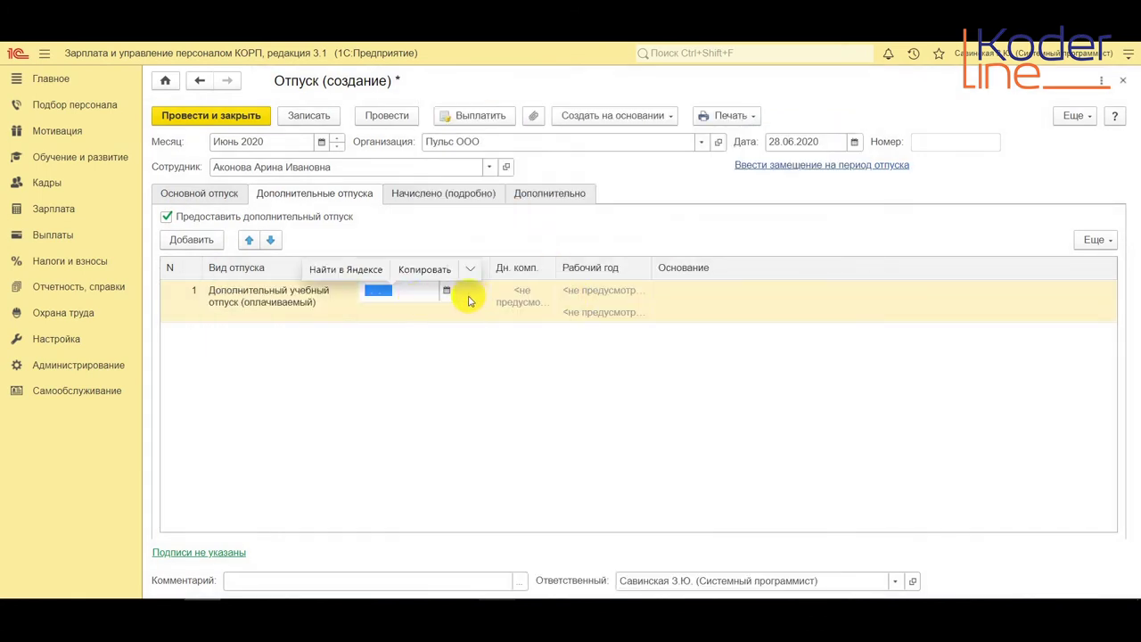
{"action": "left_click", "coordinate": [447, 289]}
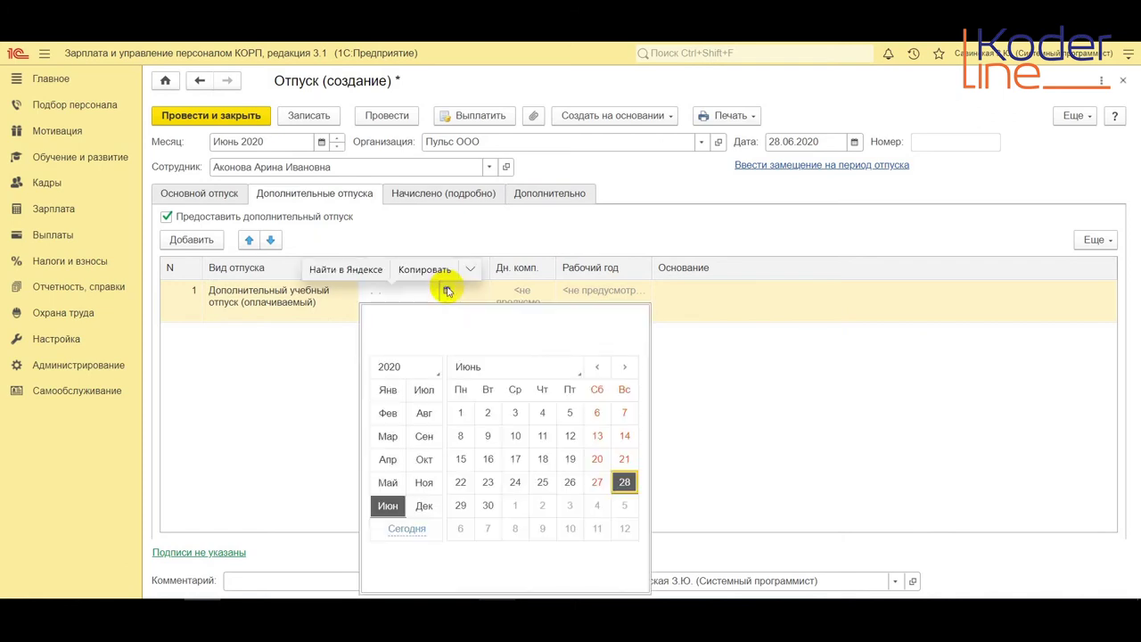
{"action": "left_click", "coordinate": [423, 347]}
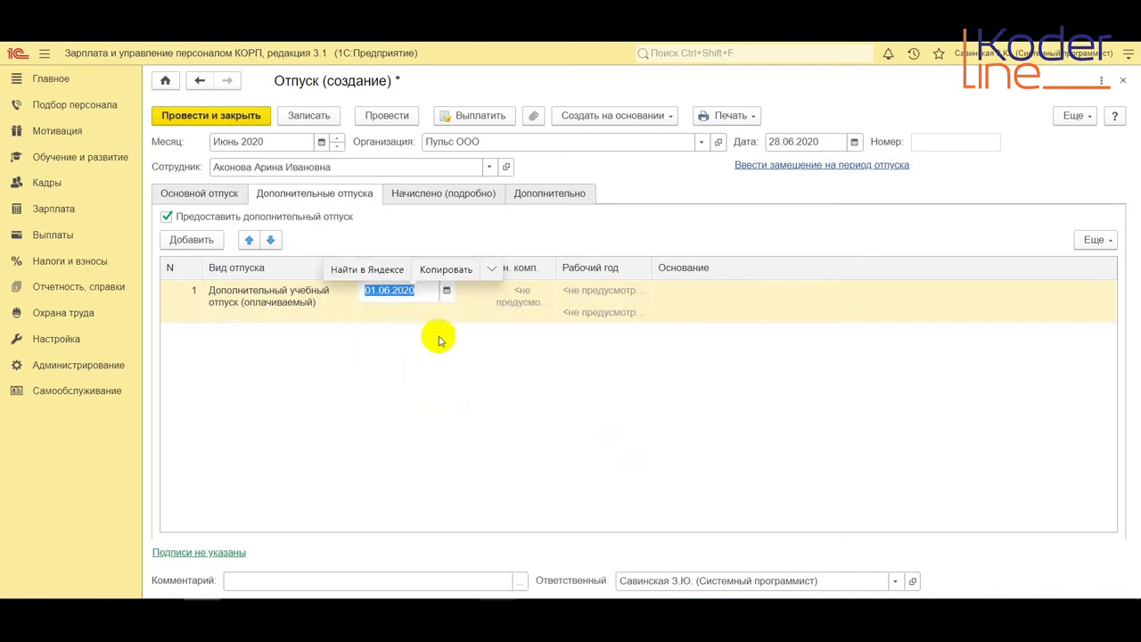
{"action": "left_click", "coordinate": [438, 313]}
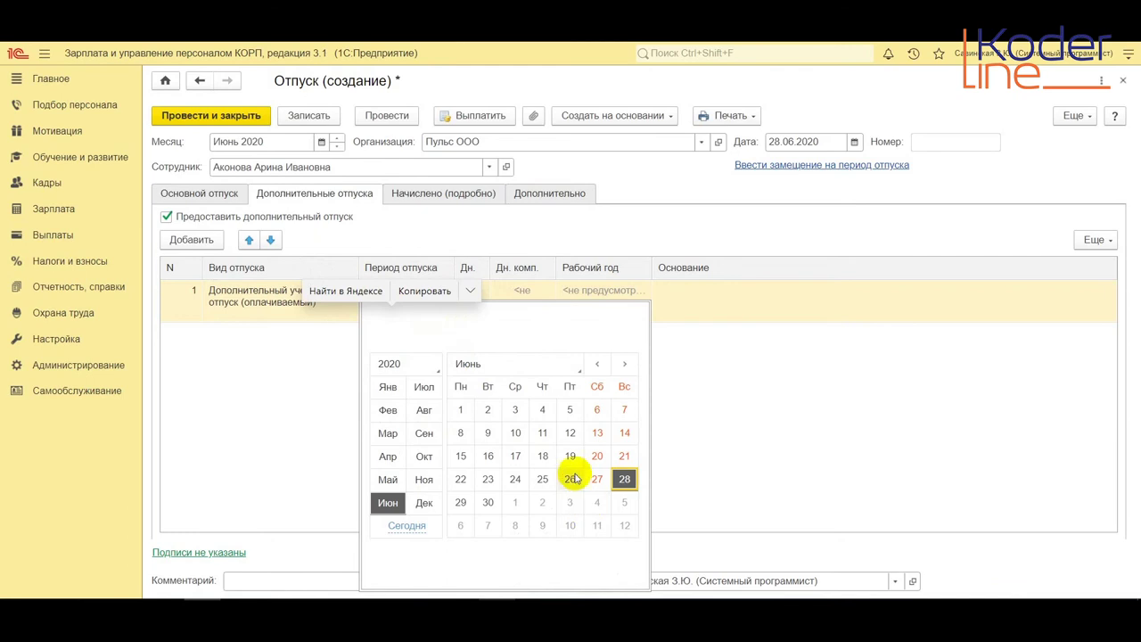
{"action": "left_click", "coordinate": [570, 433]}
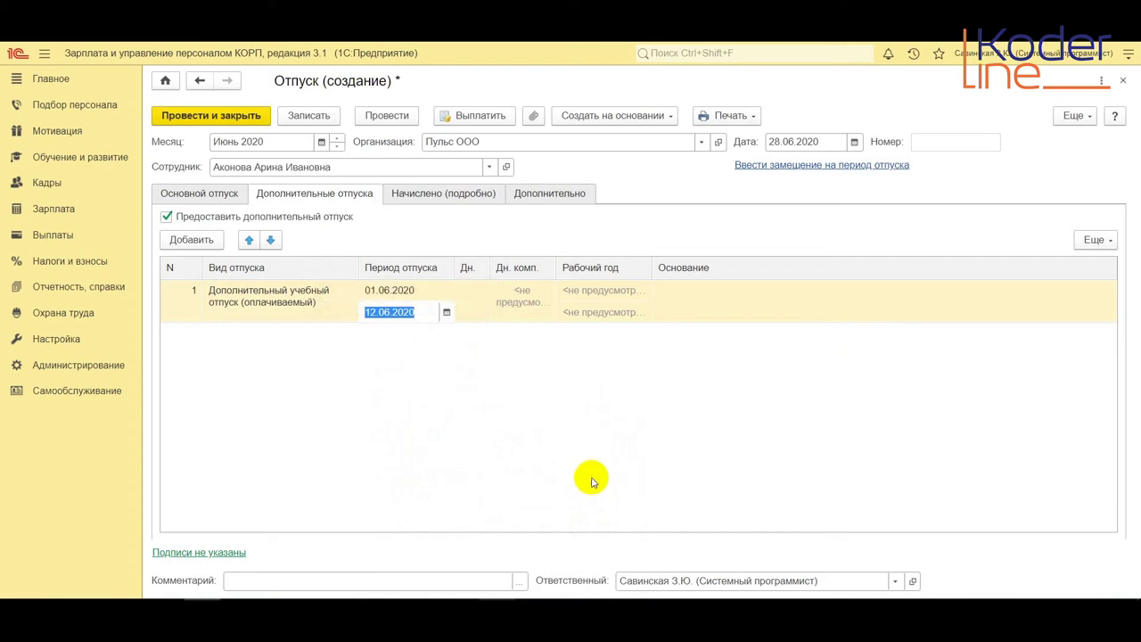
{"action": "left_click", "coordinate": [810, 571]}
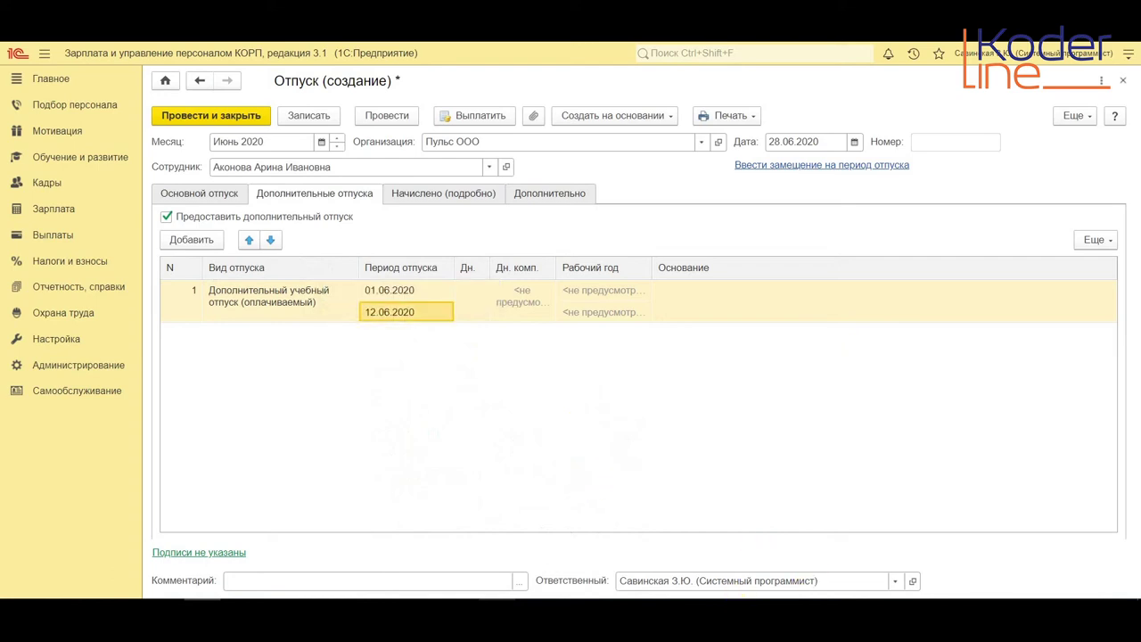
{"action": "left_click", "coordinate": [192, 196]}
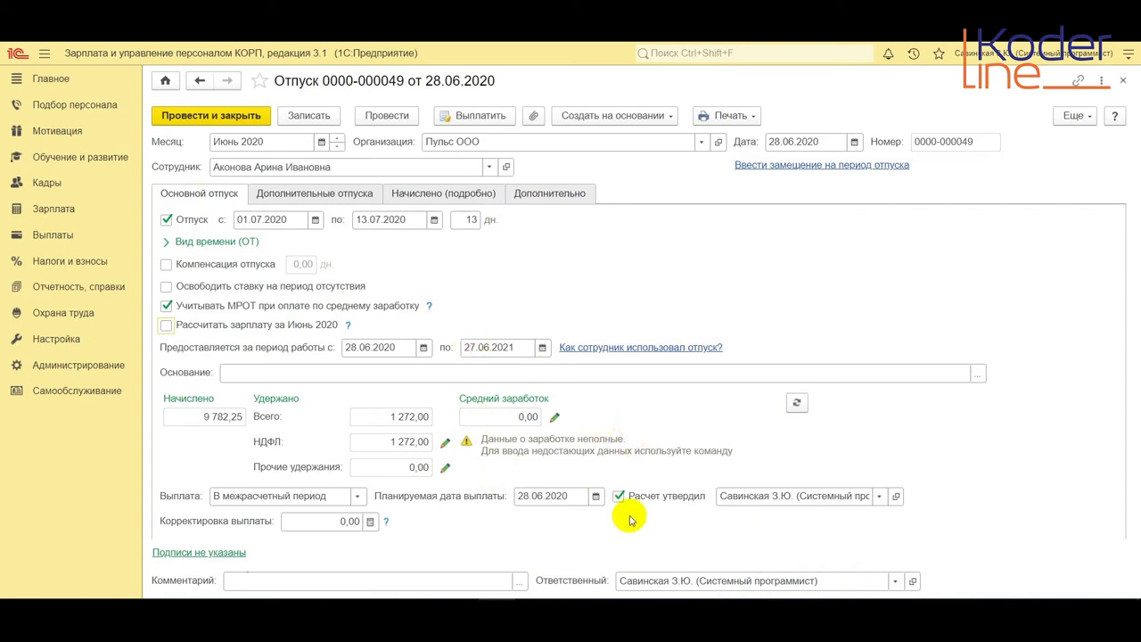
Preview the printed T-6 leave order, check its main and additional study leave sections, and close the preview.
{"action": "left_click", "coordinate": [728, 115]}
{"action": "left_click", "coordinate": [726, 141]}
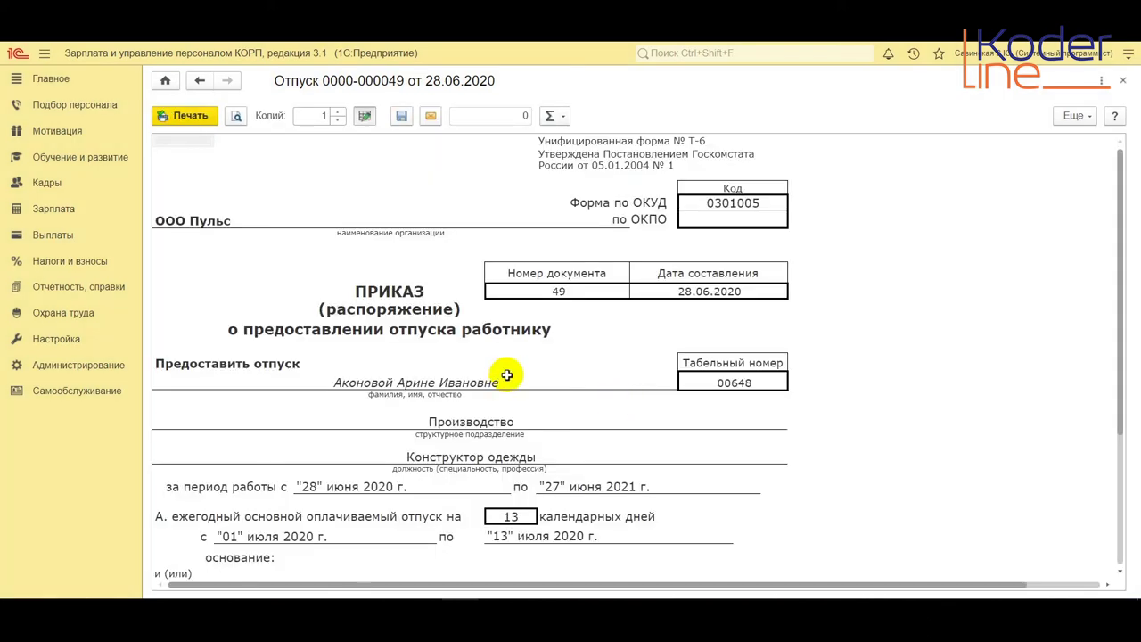
{"action": "scroll", "coordinate": [512, 383], "scroll_direction": "down", "scroll_amount": 3}
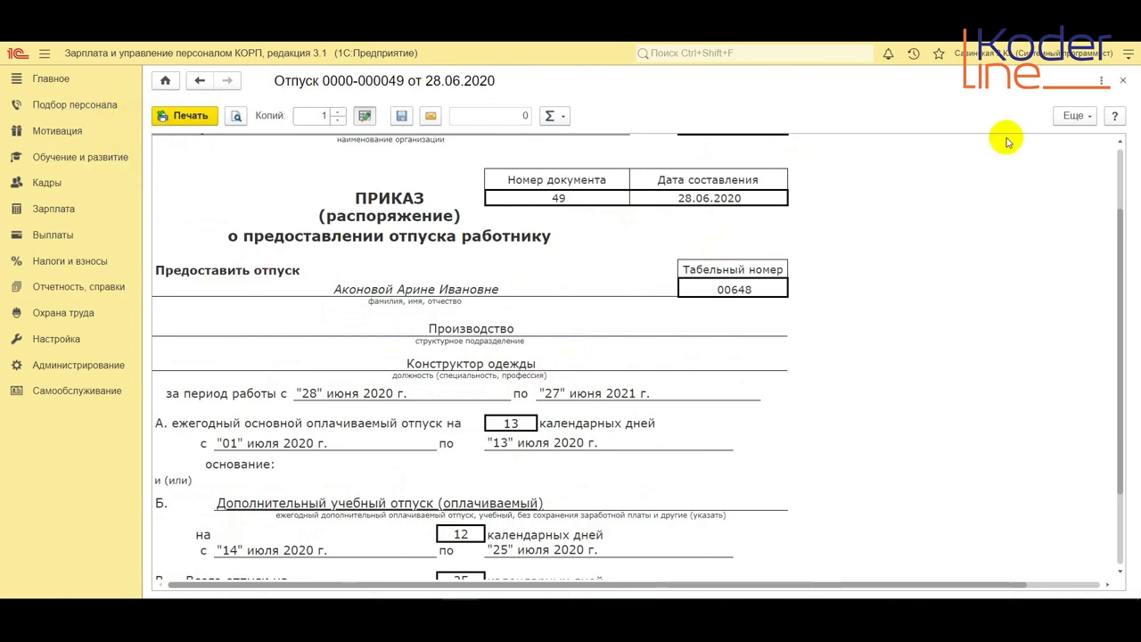
{"action": "left_click", "coordinate": [1126, 82]}
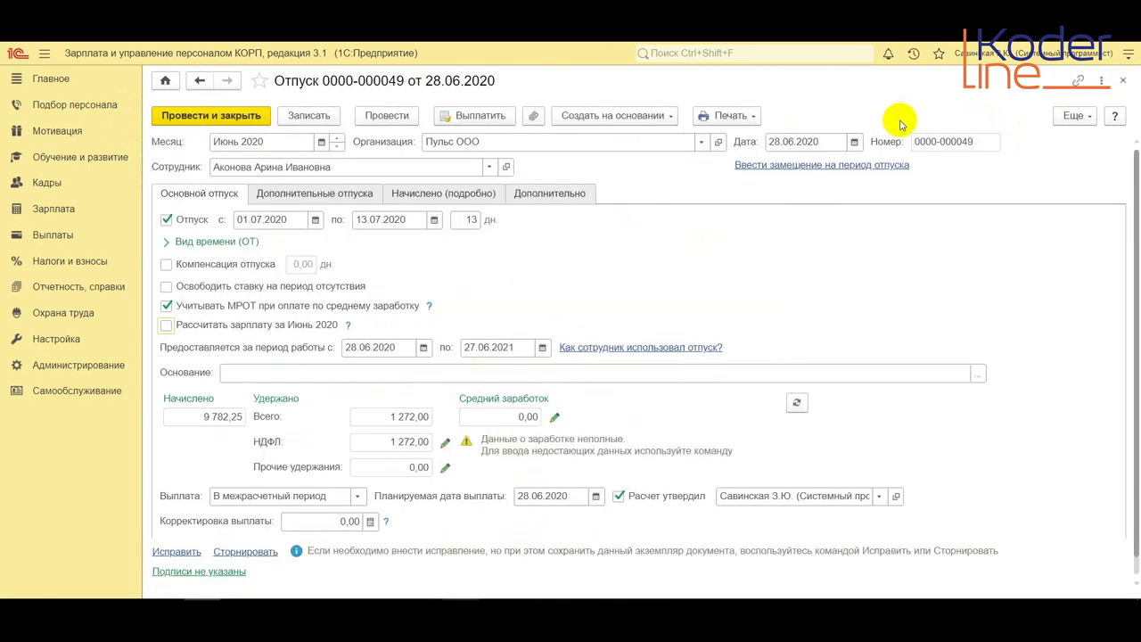
{"action": "left_click", "coordinate": [229, 121]}
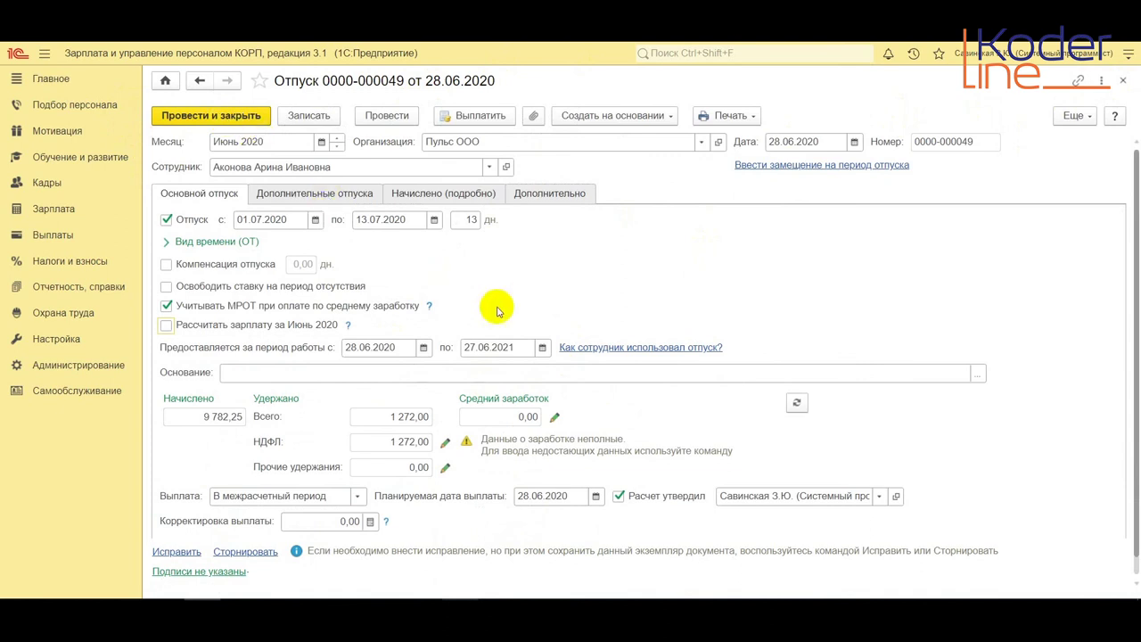